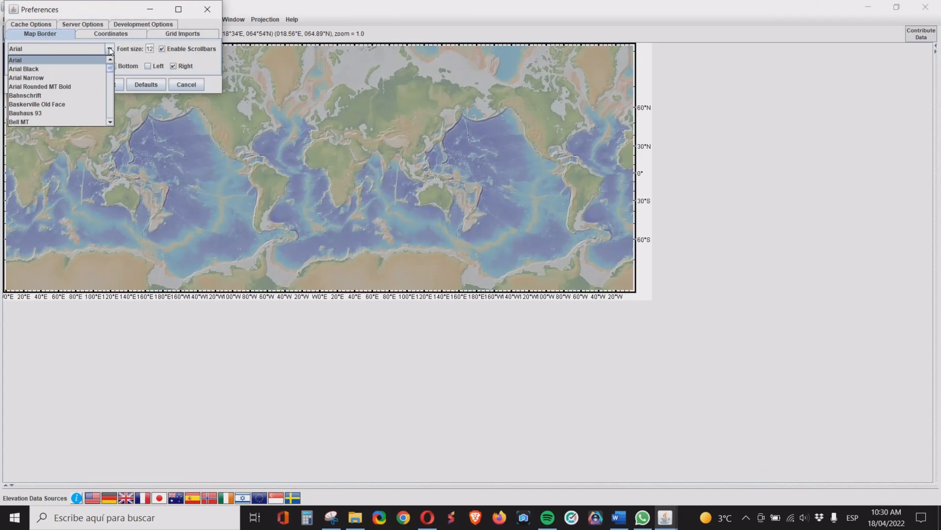
# Set the map border font to Times New Roman, check the longitude range option, and apply the preferences.
pyautogui.press('t')
pyautogui.press('Down')
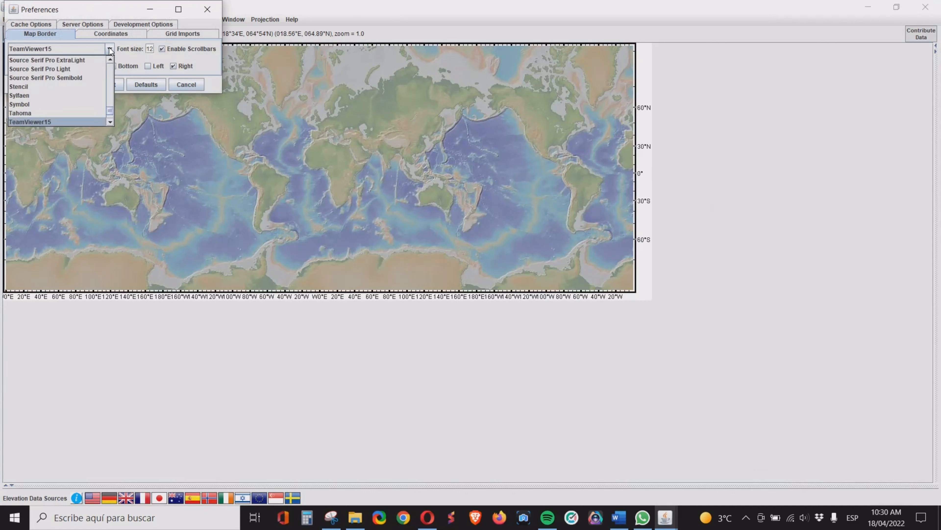
pyautogui.press('Down')
pyautogui.press('Down')
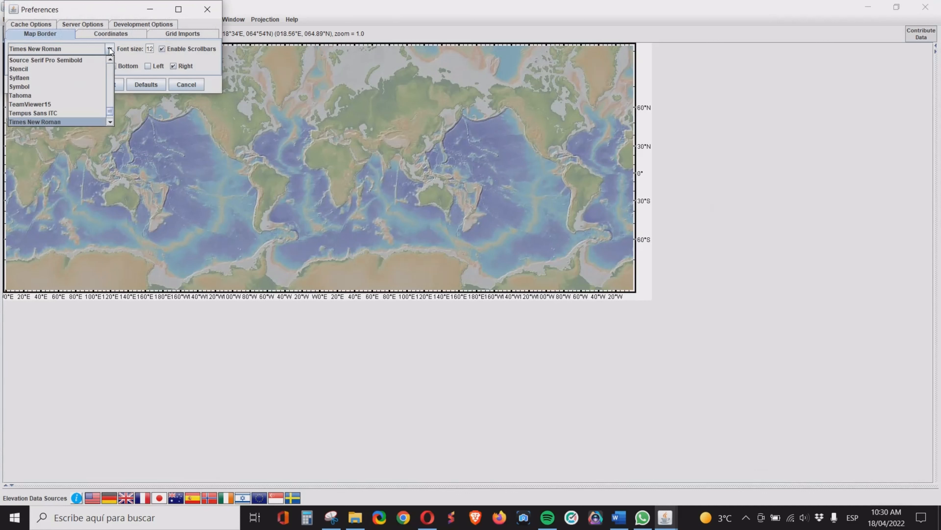
pyautogui.click(72, 123)
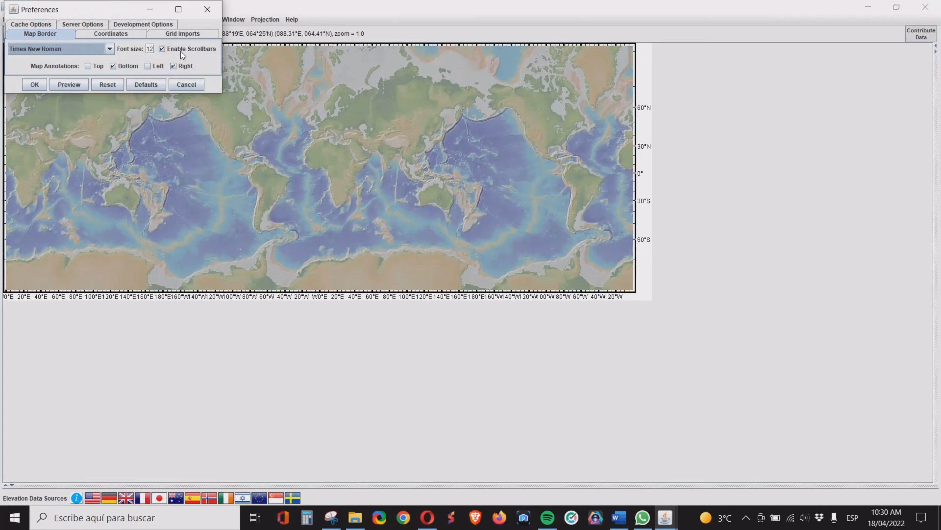
pyautogui.click(124, 36)
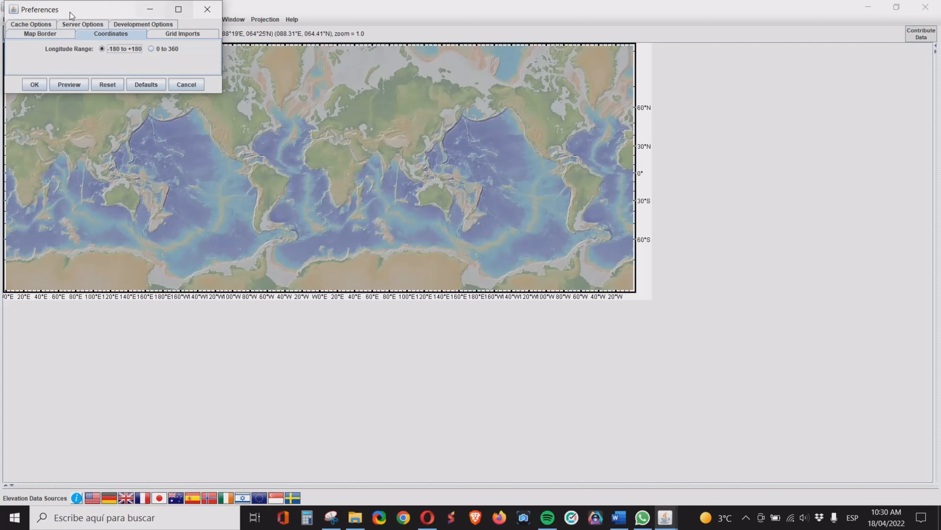
pyautogui.click(34, 85)
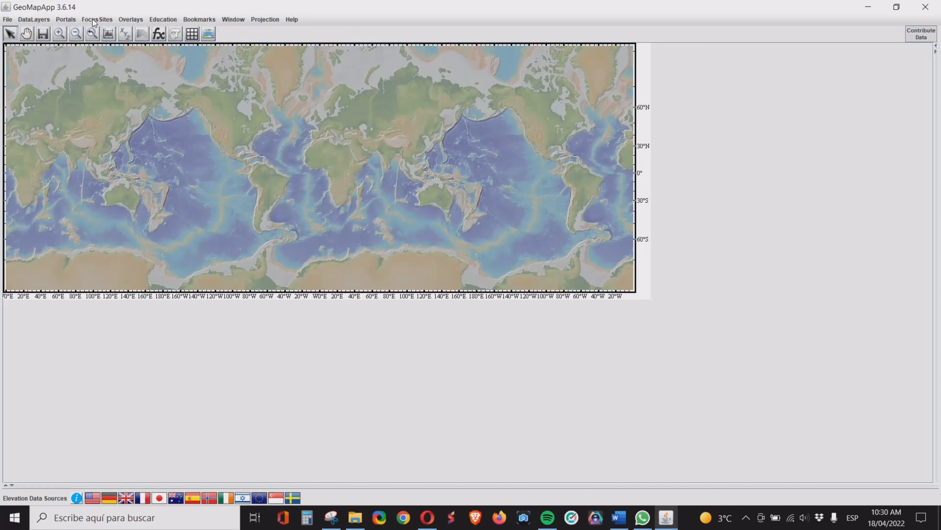
# Load the global model Topography and Bathymetry (NOAA GLOBE 1km) as a data layer.
pyautogui.click(45, 22)
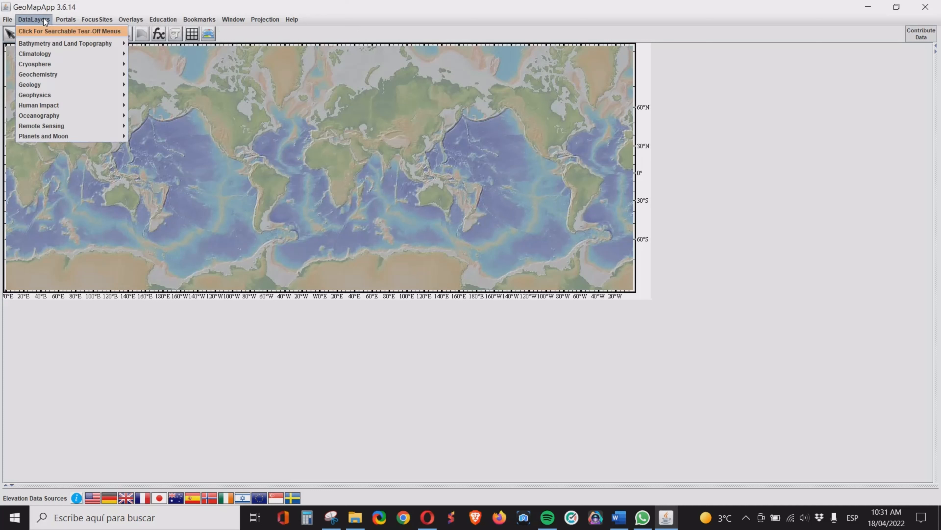
pyautogui.moveTo(62, 44)
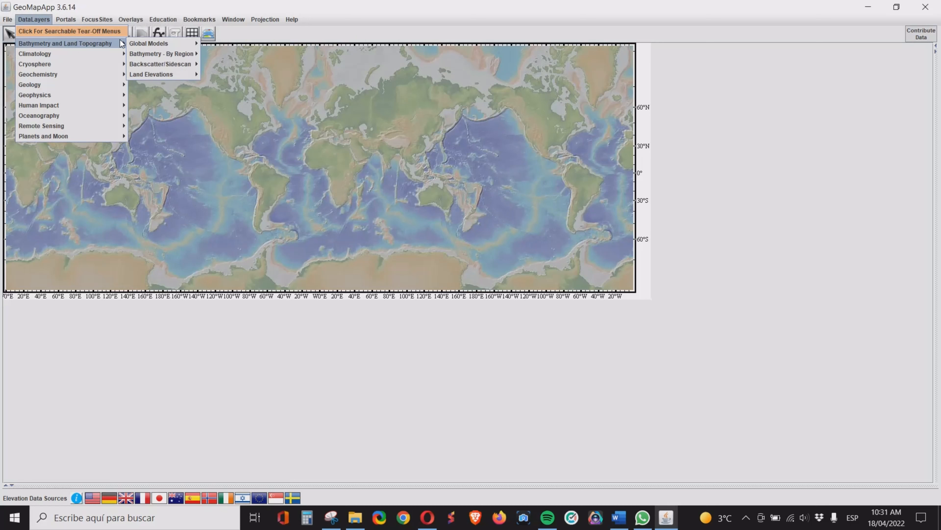
pyautogui.moveTo(143, 43)
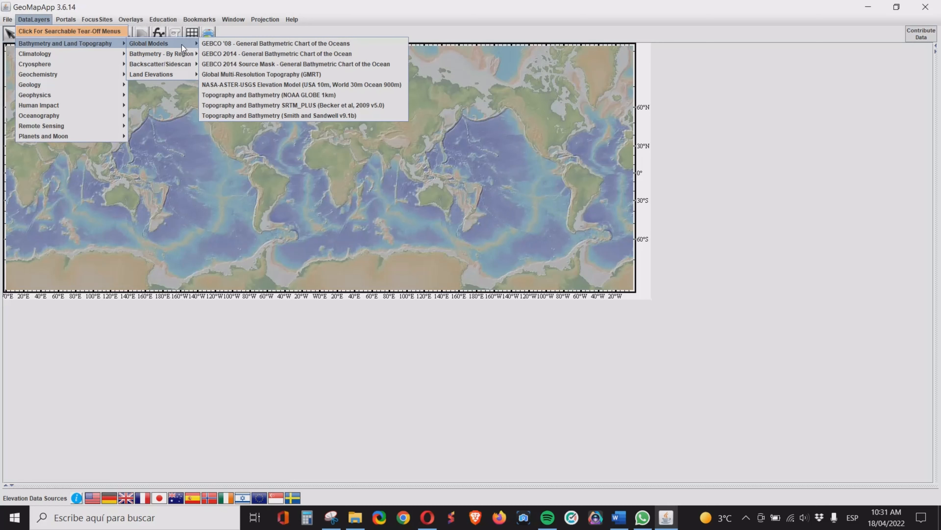
pyautogui.click(308, 95)
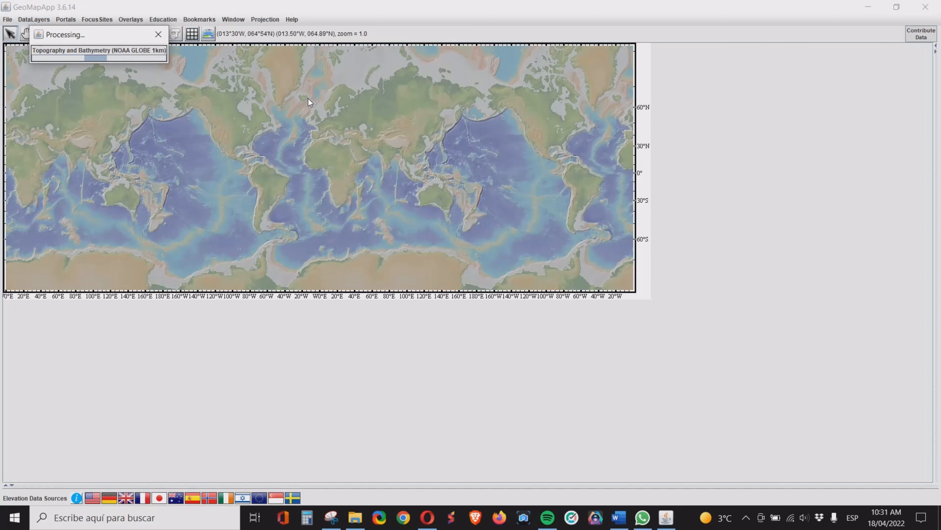
# Move the Layer Manager clear of the world map and minimize the Loaded Grids window.
pyautogui.moveTo(780, 364); pyautogui.dragTo(723, 337)
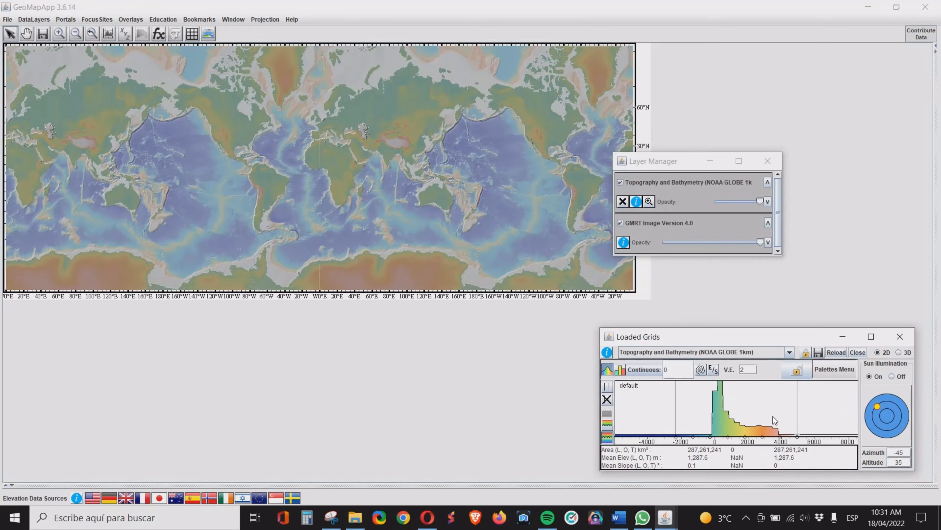
pyautogui.moveTo(695, 161); pyautogui.dragTo(782, 80)
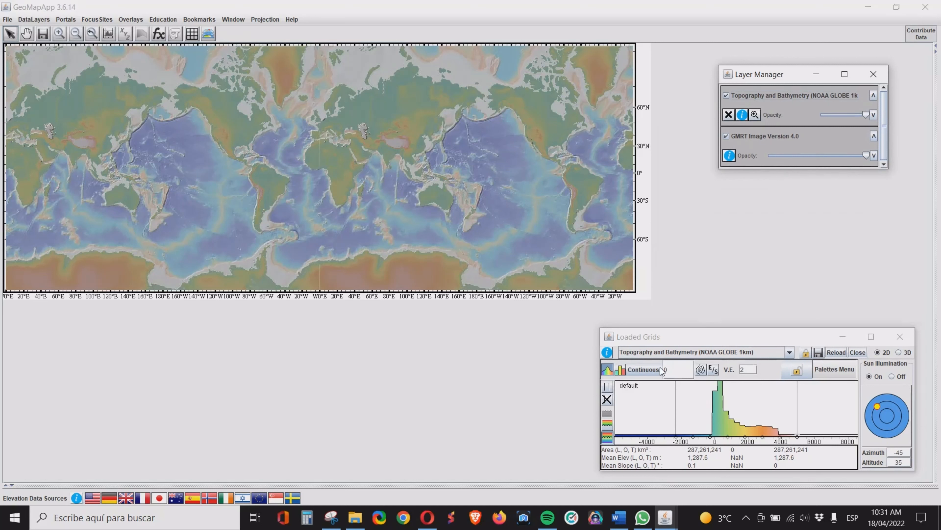
pyautogui.click(841, 341)
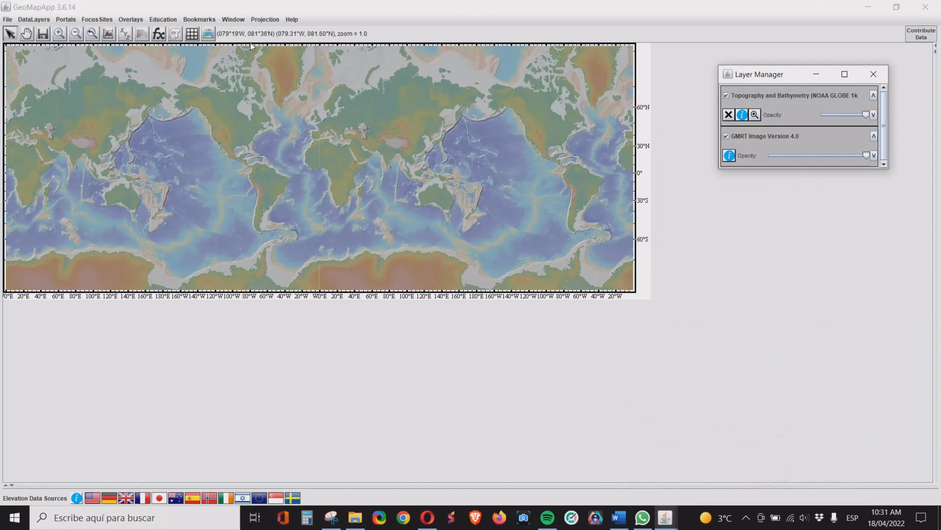
# Add the Country Boundaries overlay to the map and minimize the Shapefile Manager.
pyautogui.click(135, 19)
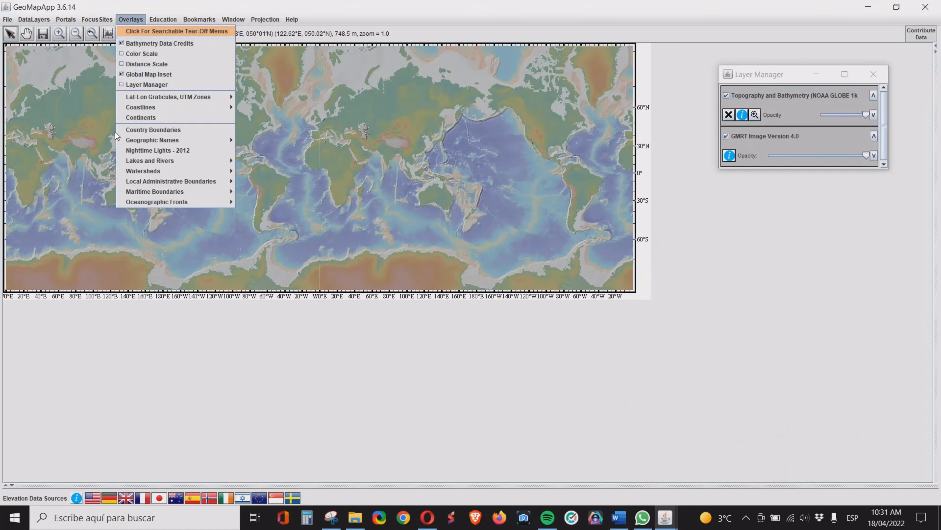
pyautogui.click(150, 131)
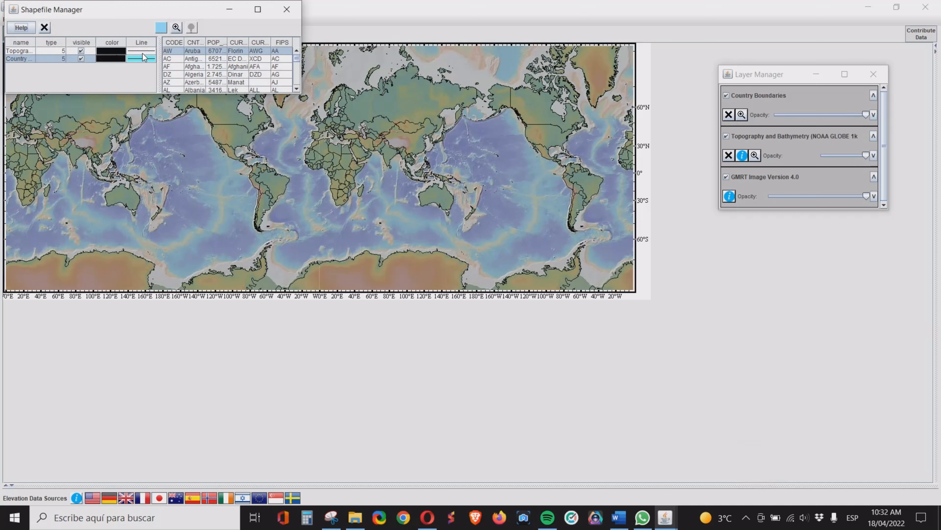
pyautogui.click(229, 10)
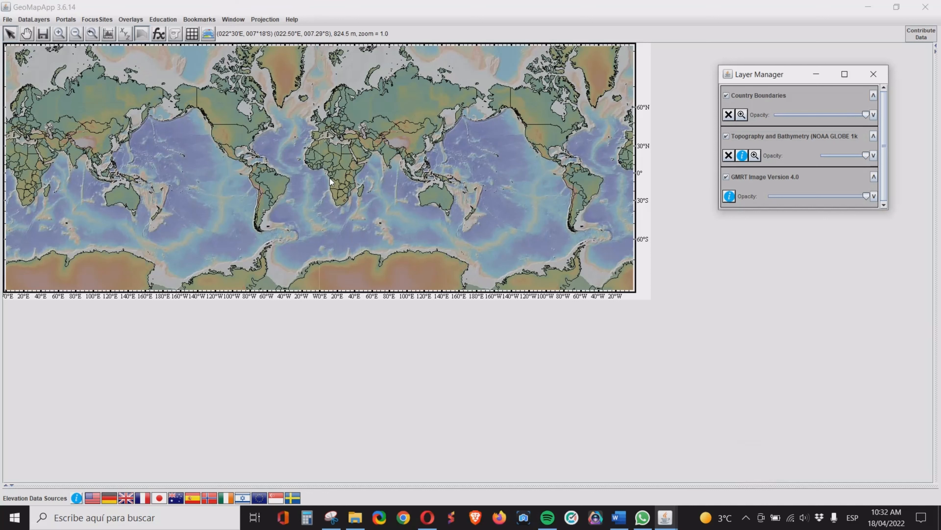
# Zoom the map in on the Ethiopian highlands, about 33°E to 44.5°E and 7°N to 12°N.
pyautogui.click(59, 34)
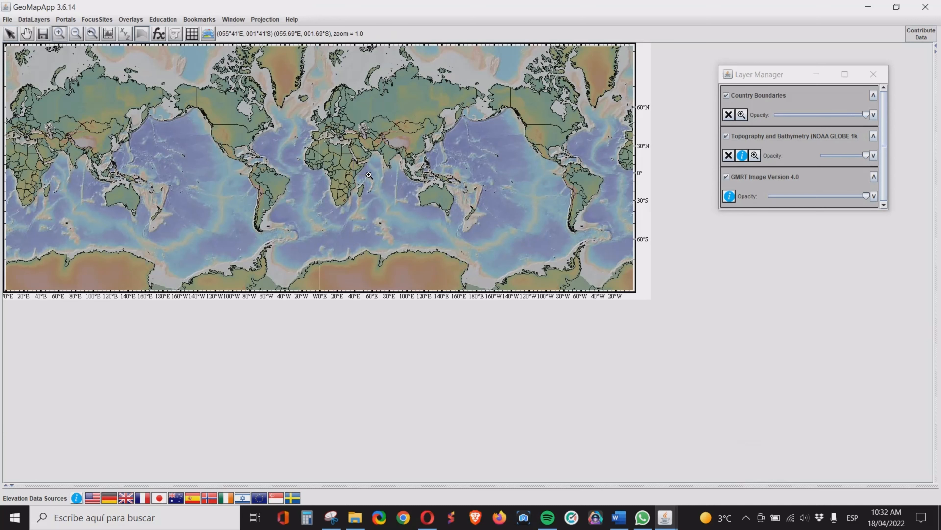
pyautogui.moveTo(368, 175); pyautogui.dragTo(353, 155)
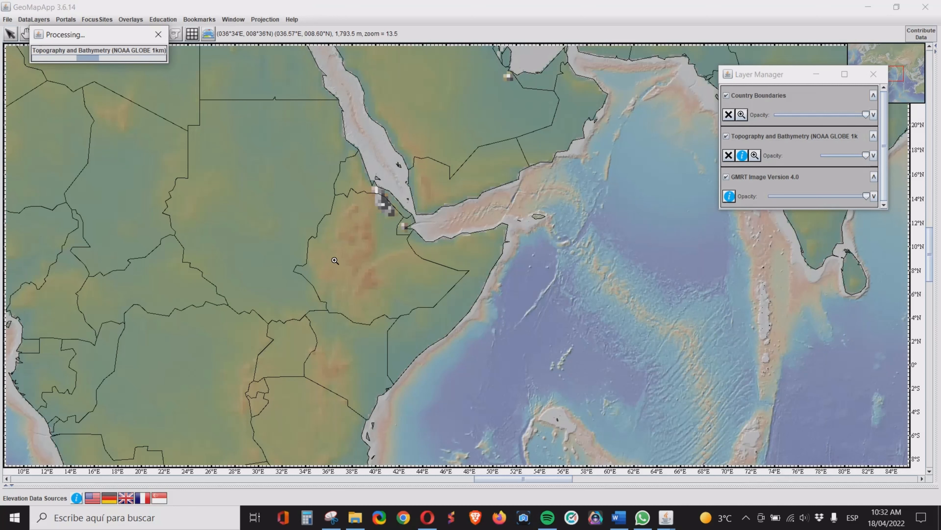
pyautogui.moveTo(306, 222); pyautogui.dragTo(423, 287)
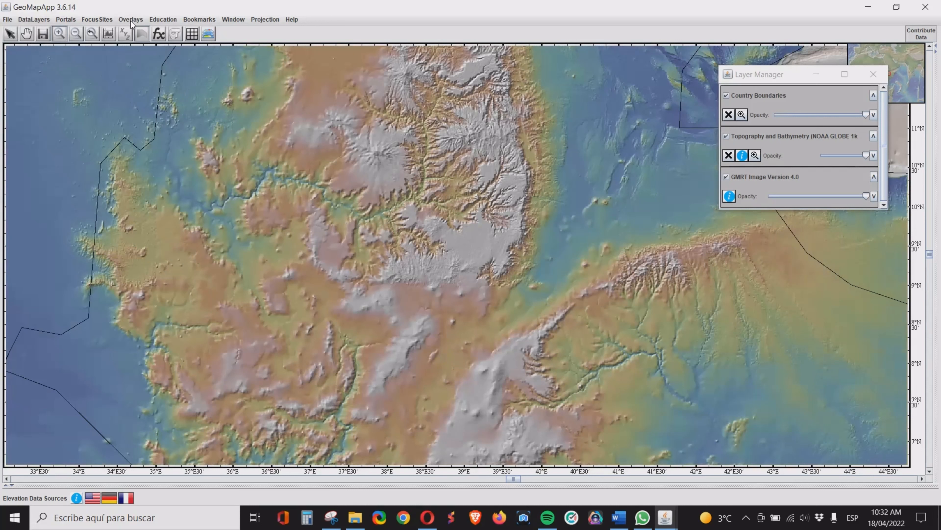
# Show the distance scale on the map and hide the global map inset.
pyautogui.click(131, 23)
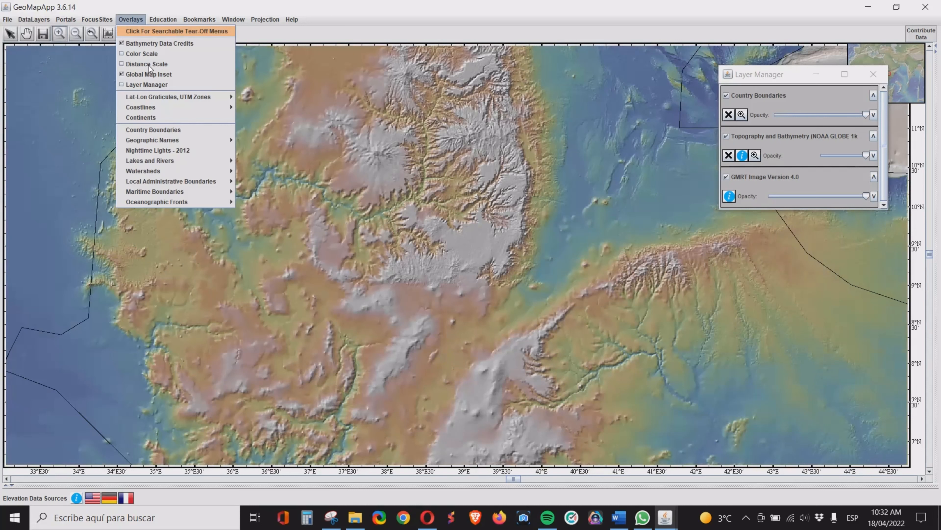
pyautogui.click(155, 73)
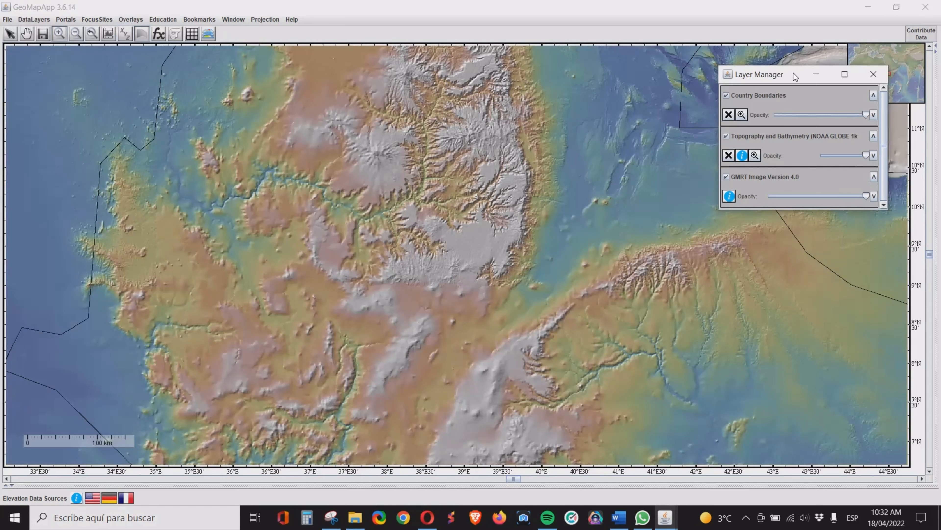
pyautogui.moveTo(794, 72); pyautogui.dragTo(747, 51)
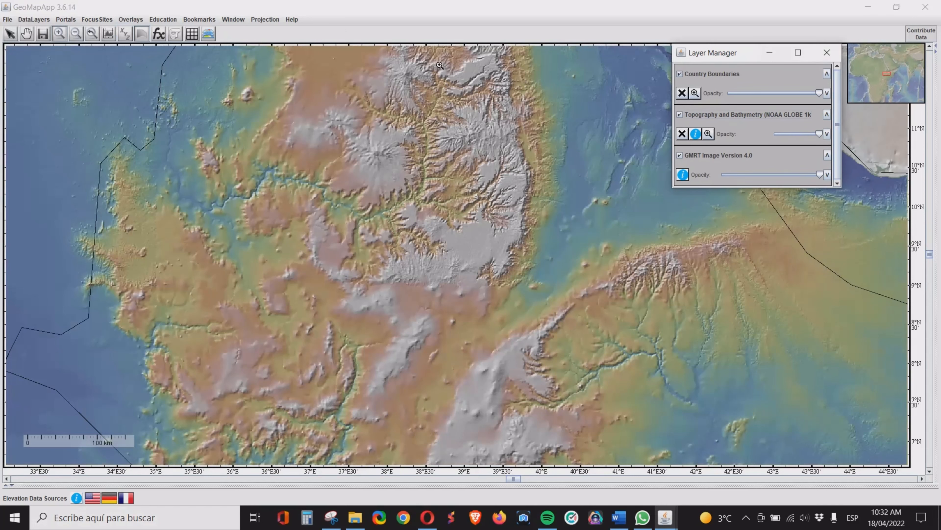
pyautogui.click(126, 21)
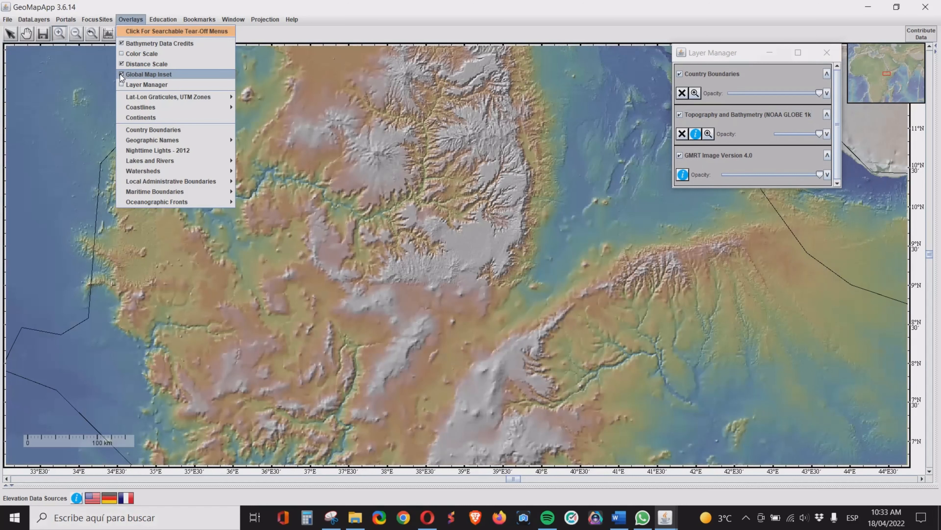
pyautogui.click(140, 74)
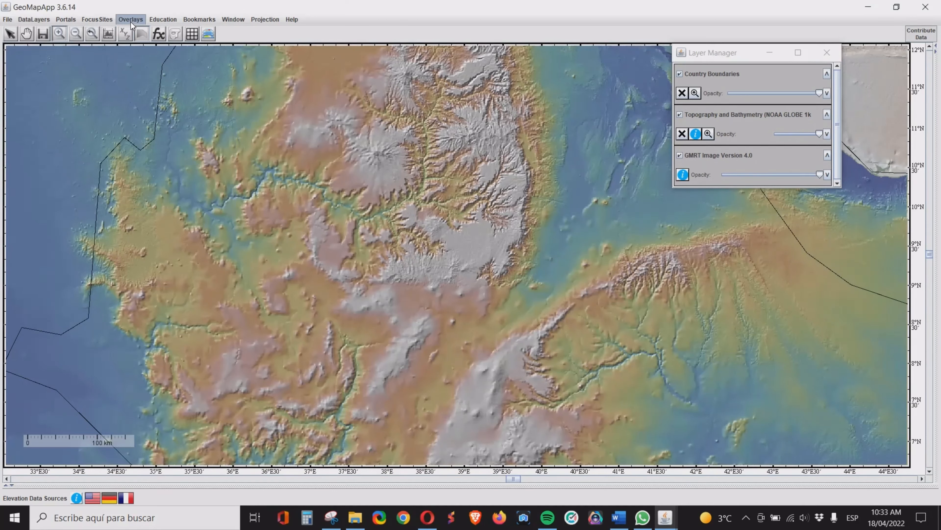
# Overlay Major Rivers (1:10 million, Natural Earth) and check its entry in the Shapefile Manager.
pyautogui.click(131, 20)
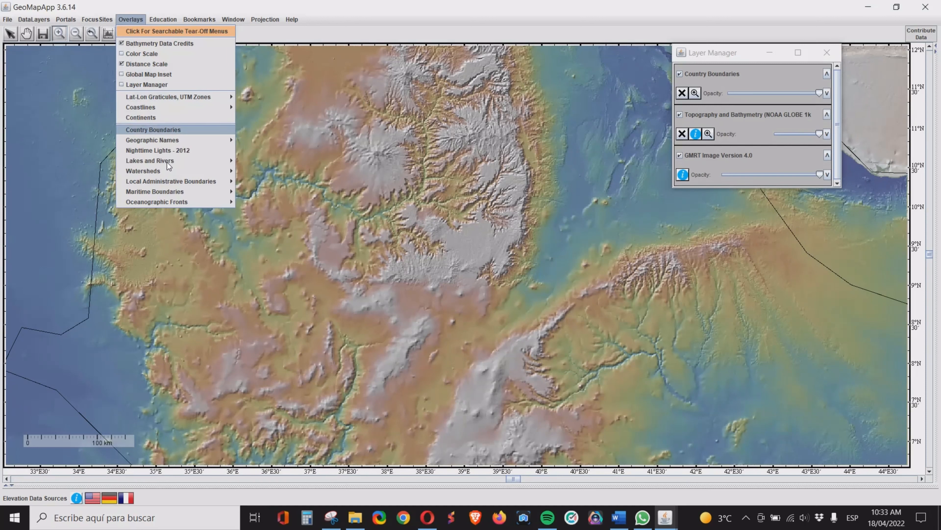
pyautogui.moveTo(167, 162)
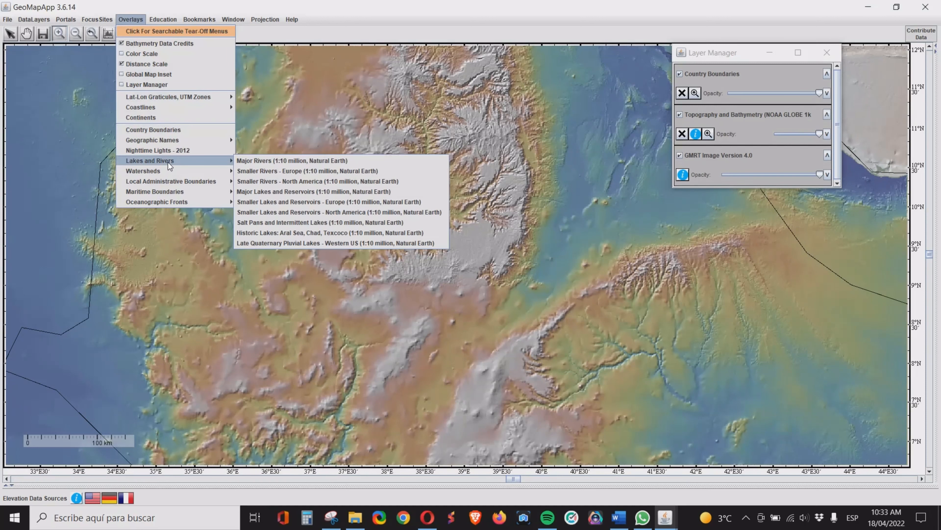
pyautogui.click(256, 160)
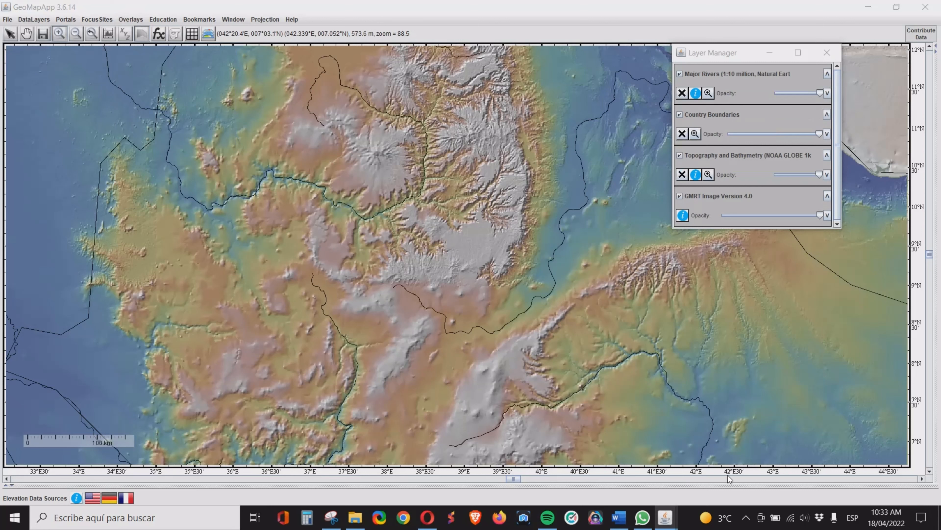
pyautogui.moveTo(665, 518)
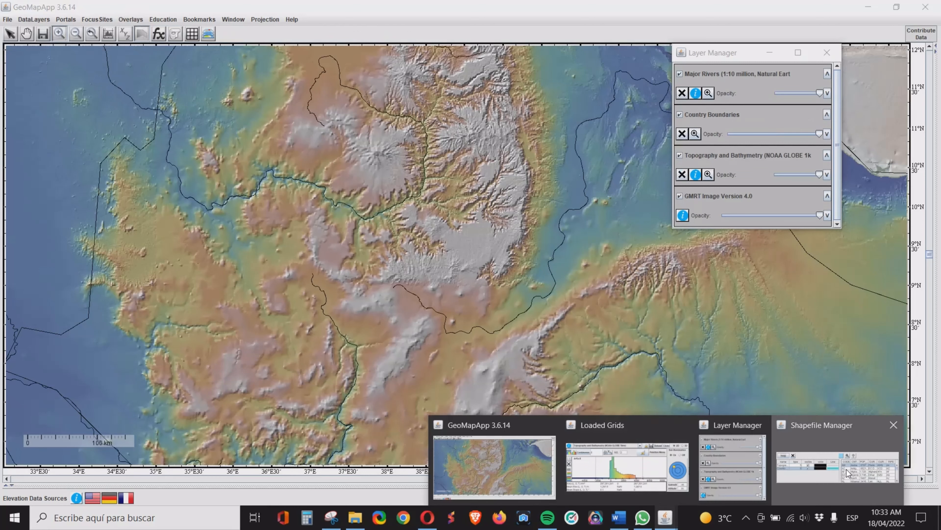
pyautogui.click(848, 460)
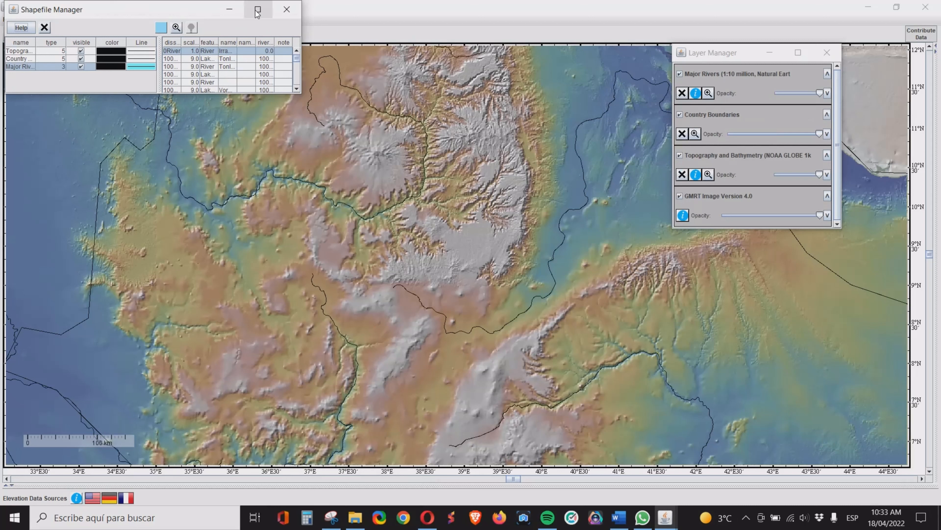
pyautogui.click(228, 9)
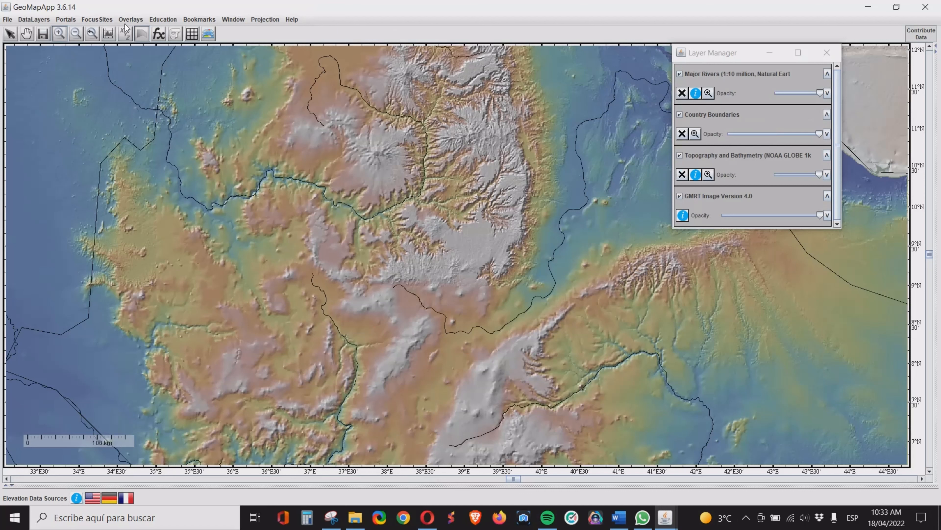
# Add a 1-degree latitude-longitude graticule over the map.
pyautogui.click(128, 21)
pyautogui.moveTo(159, 162)
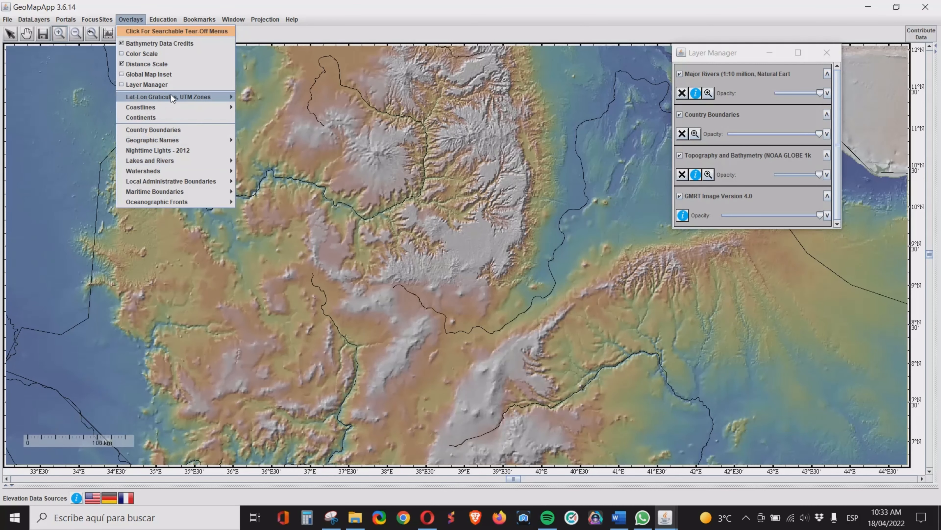
pyautogui.moveTo(172, 96)
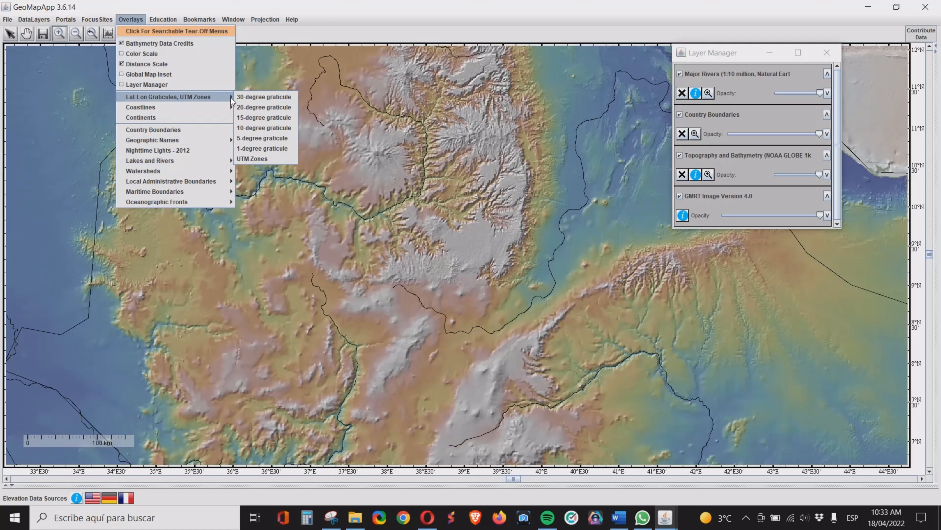
pyautogui.click(276, 152)
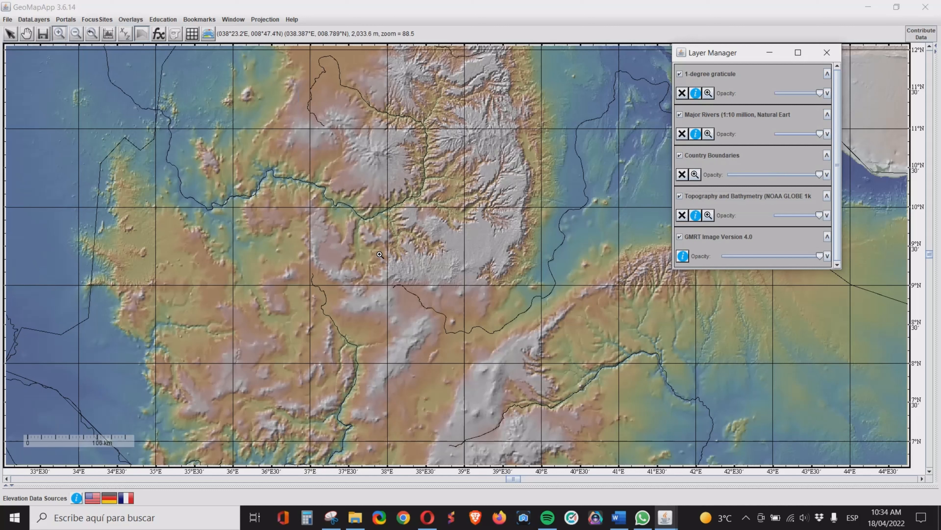
# Load the GMRT Grid Version 4.0 for the current map area and restore the Loaded Grids window.
pyautogui.click(192, 37)
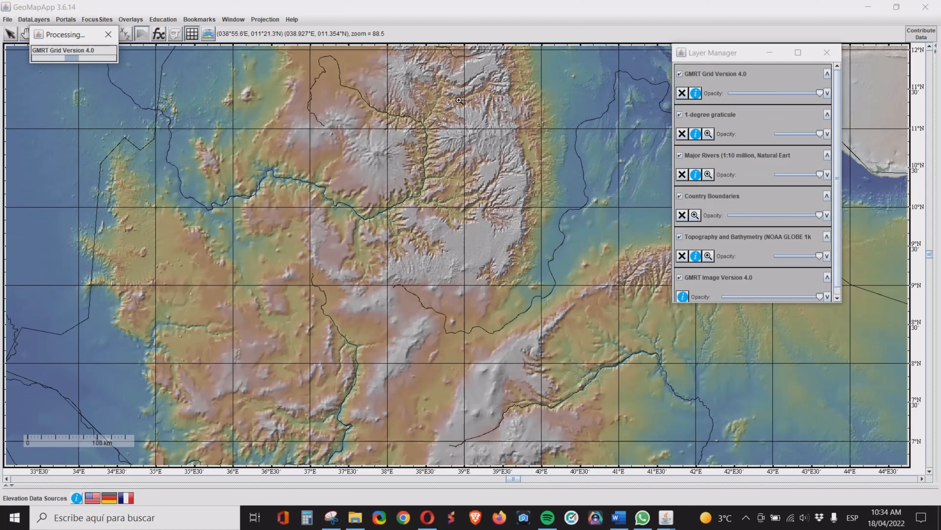
pyautogui.moveTo(666, 517)
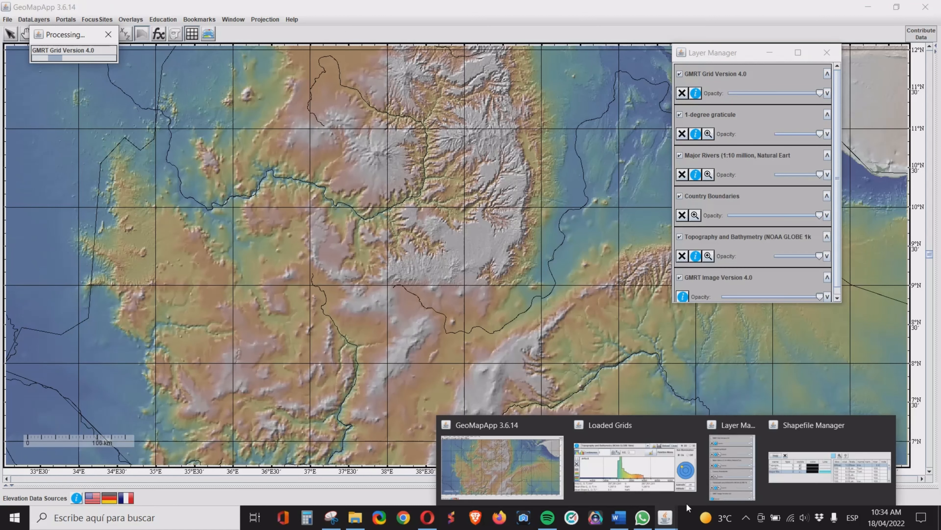
pyautogui.click(644, 468)
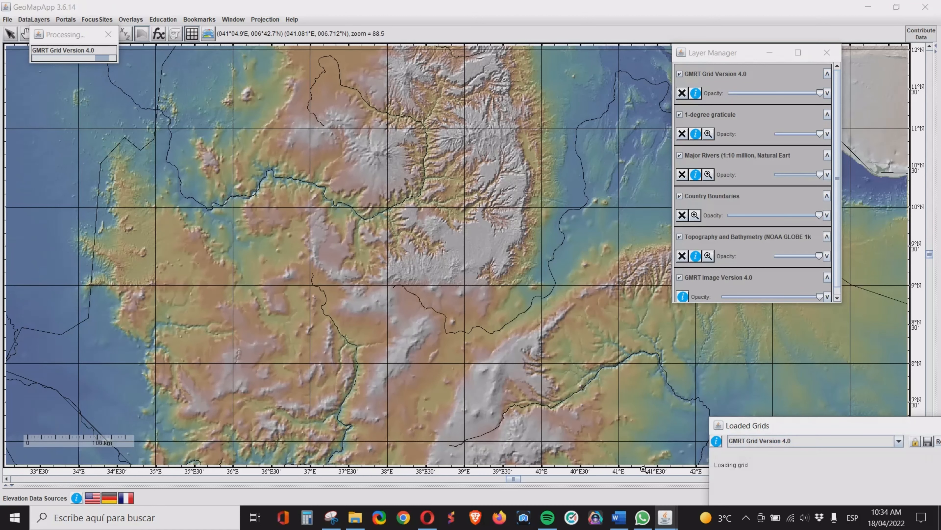
# Draw contours on the GMRT Grid Version 4.0 at an interval of 200 and minimize the Loaded Grids window.
pyautogui.moveTo(810, 426); pyautogui.dragTo(313, 224)
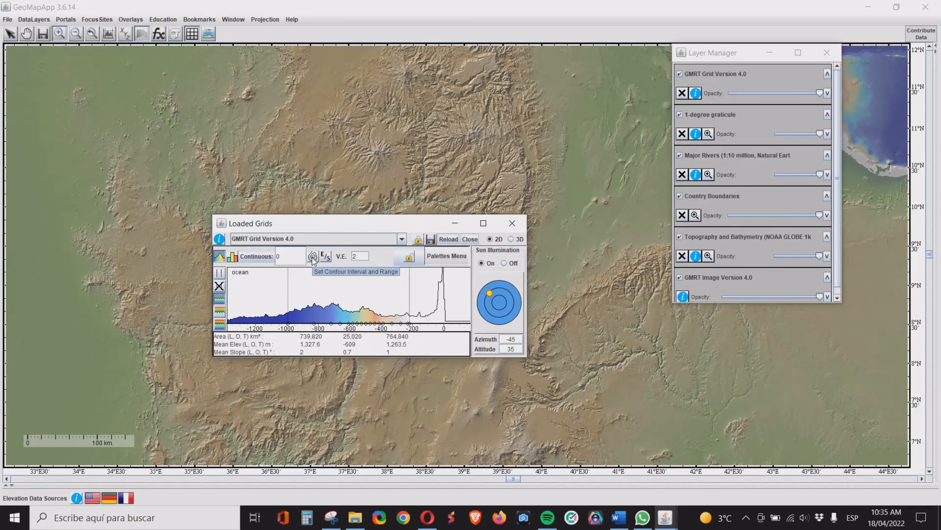
pyautogui.click(312, 257)
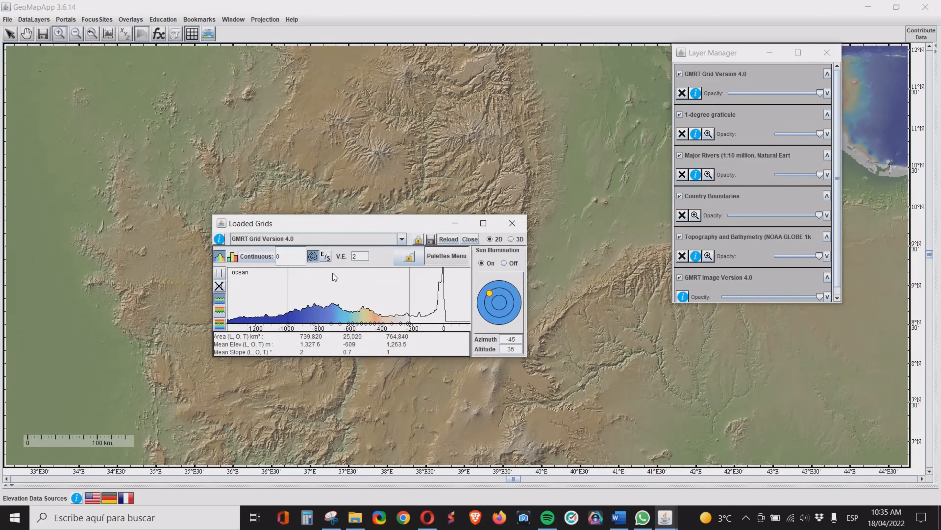
pyautogui.moveTo(384, 290); pyautogui.dragTo(357, 288)
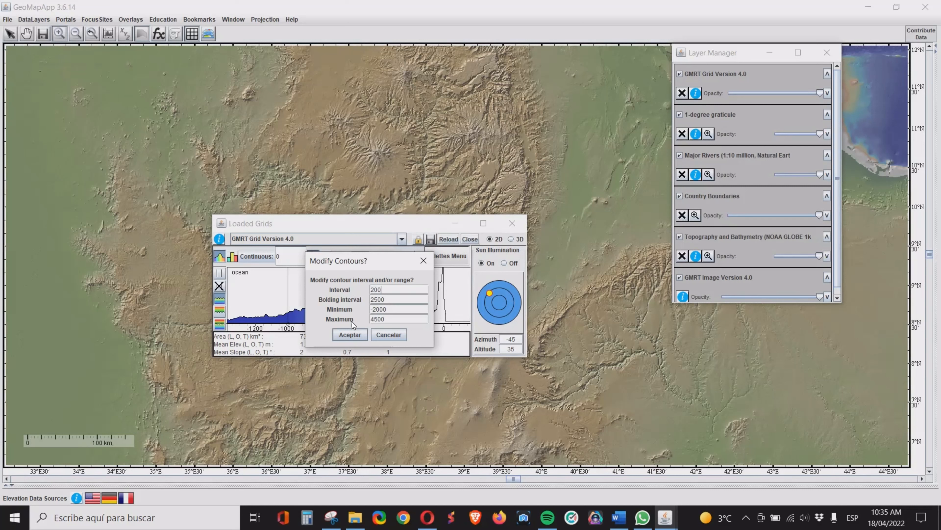
pyautogui.click(350, 334)
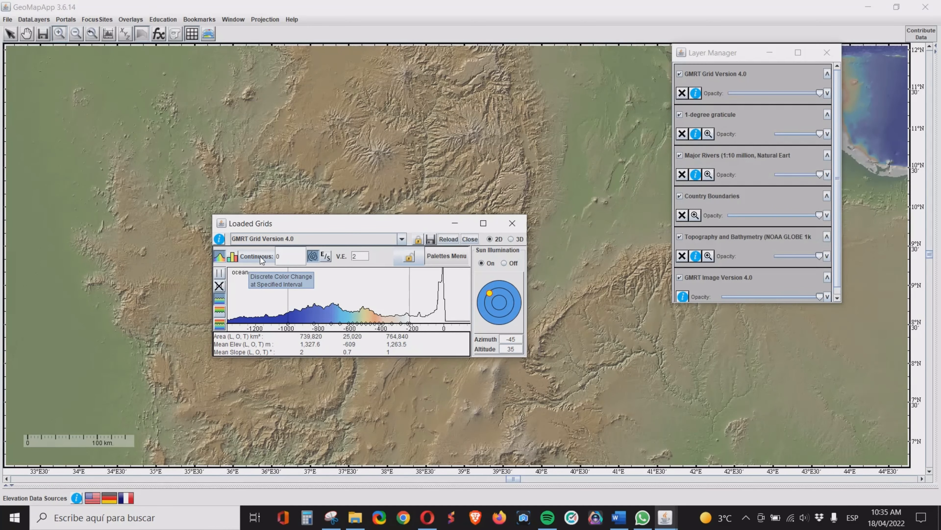
pyautogui.click(455, 222)
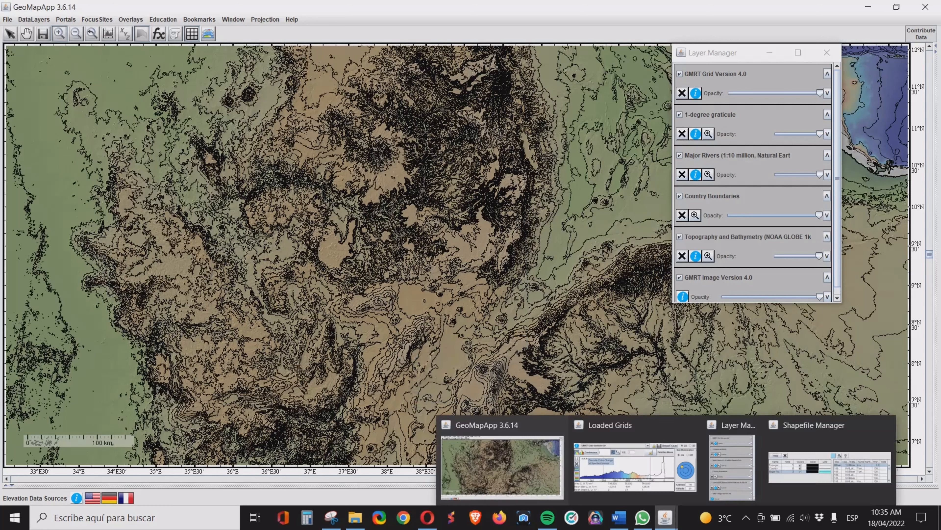
# Switch the GMRT grid to discrete colours at an interval of 100 and check the formats available for saving the map.
pyautogui.moveTo(643, 516)
pyautogui.click(636, 468)
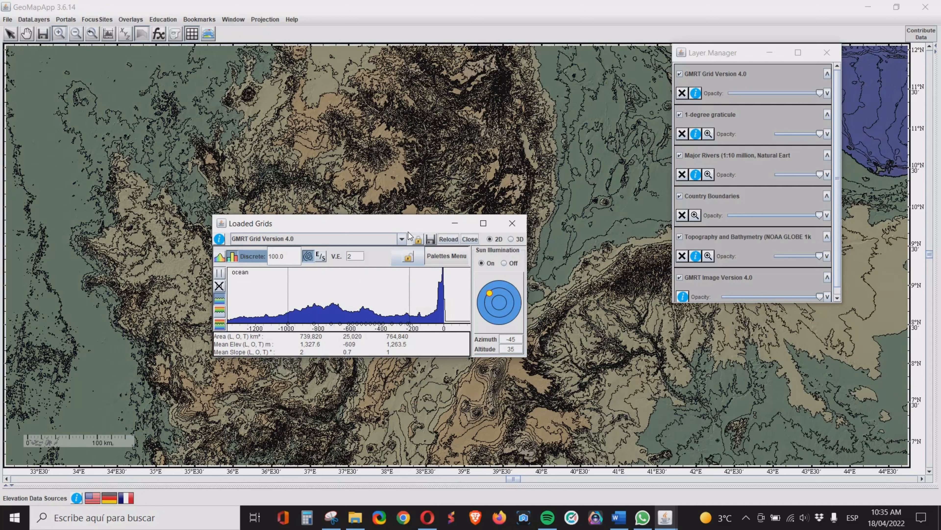
pyautogui.click(431, 240)
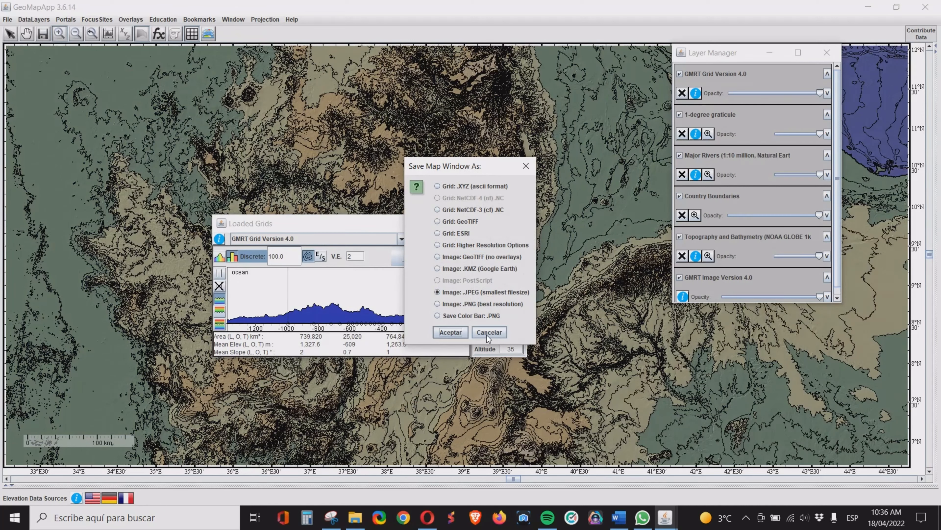
pyautogui.click(493, 334)
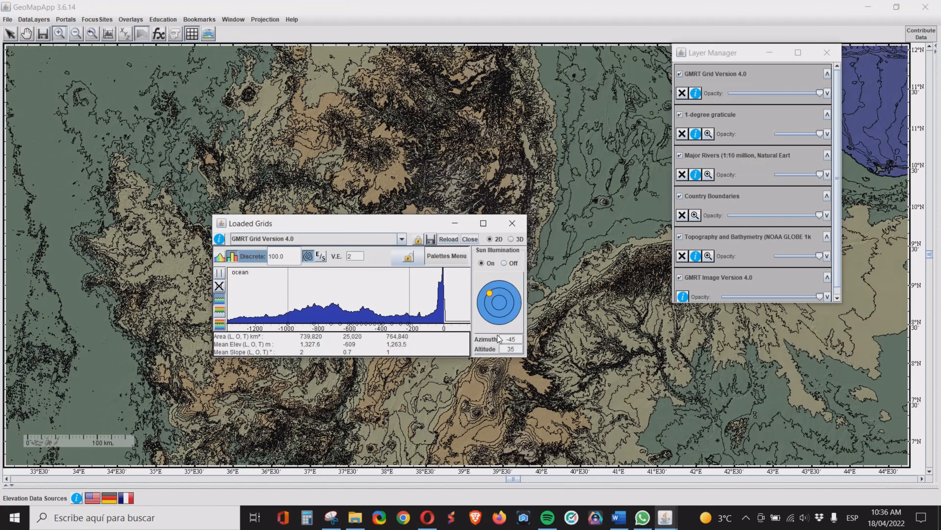
pyautogui.click(454, 224)
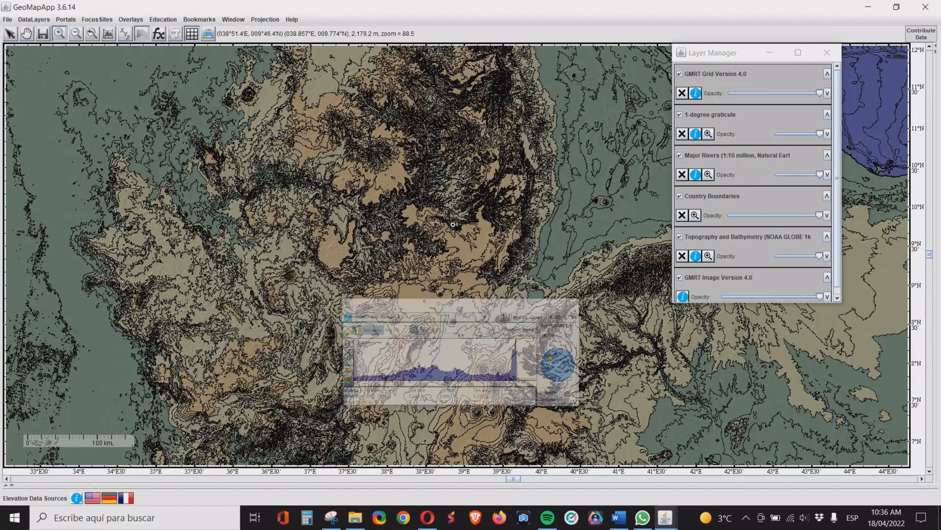
# Load the Africa (USGS) geological map and lower its opacity to roughly half so the underlying layers show through.
pyautogui.click(33, 21)
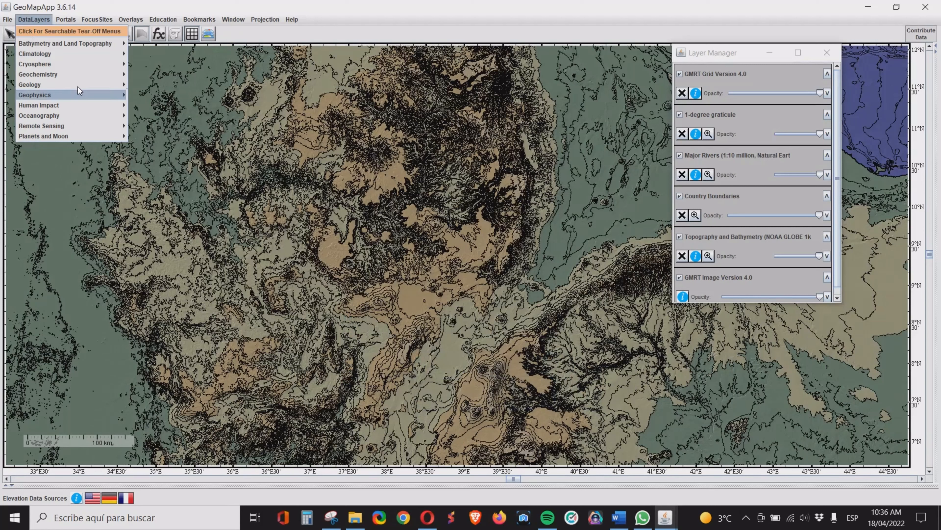
pyautogui.moveTo(78, 88)
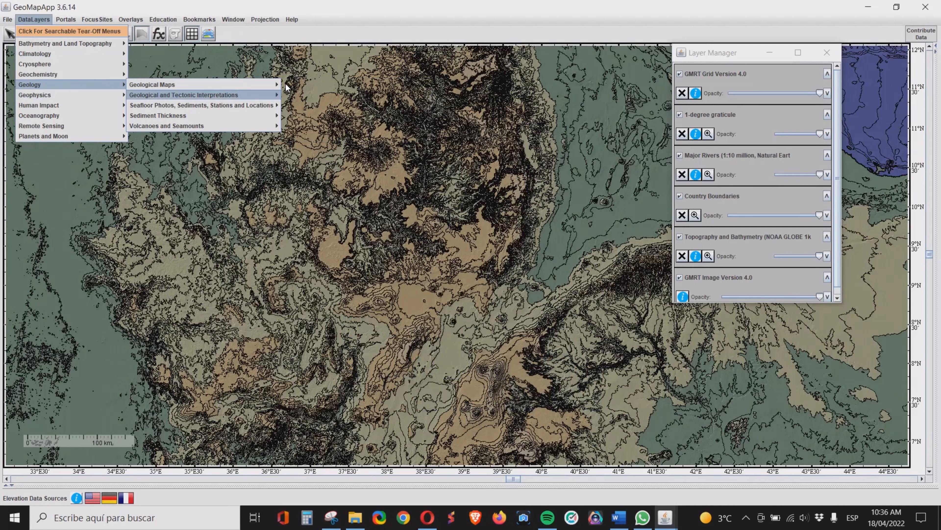
pyautogui.moveTo(274, 85)
pyautogui.moveTo(382, 85)
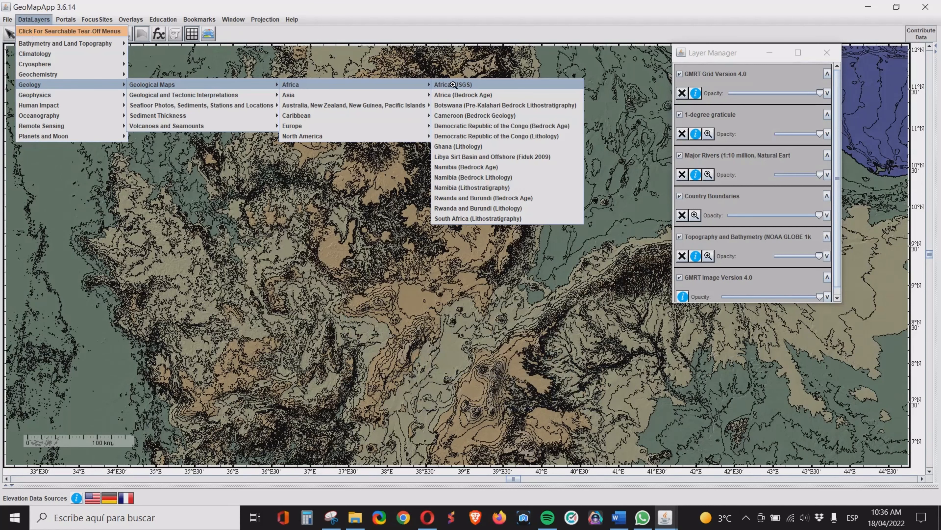
pyautogui.click(453, 85)
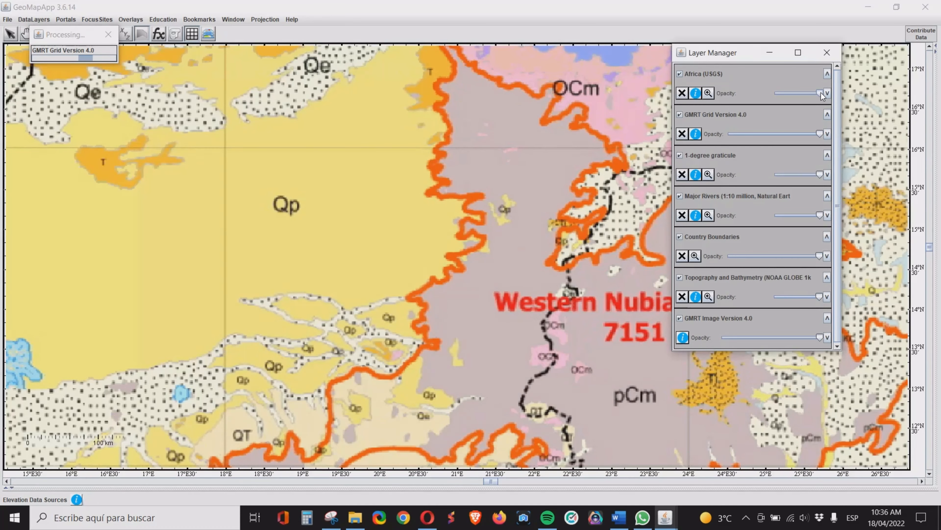
pyautogui.moveTo(820, 96); pyautogui.dragTo(794, 99)
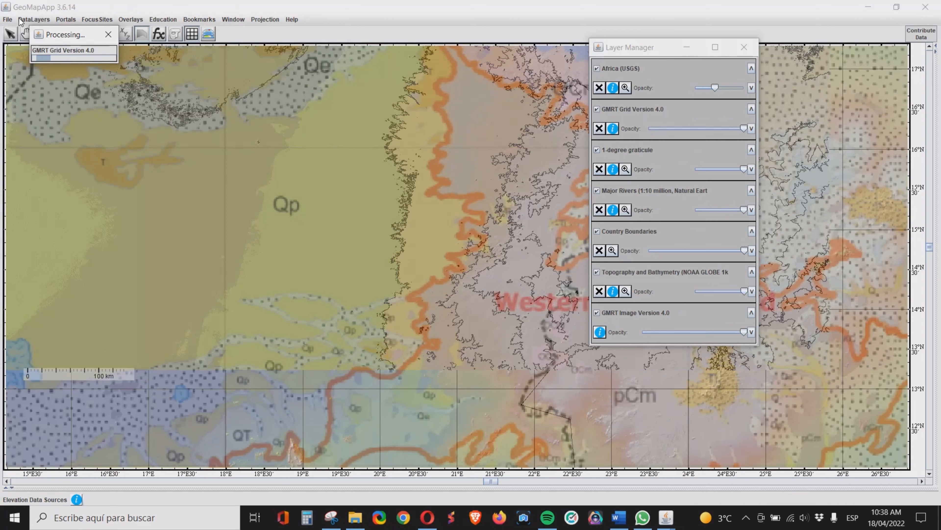
pyautogui.click(65, 20)
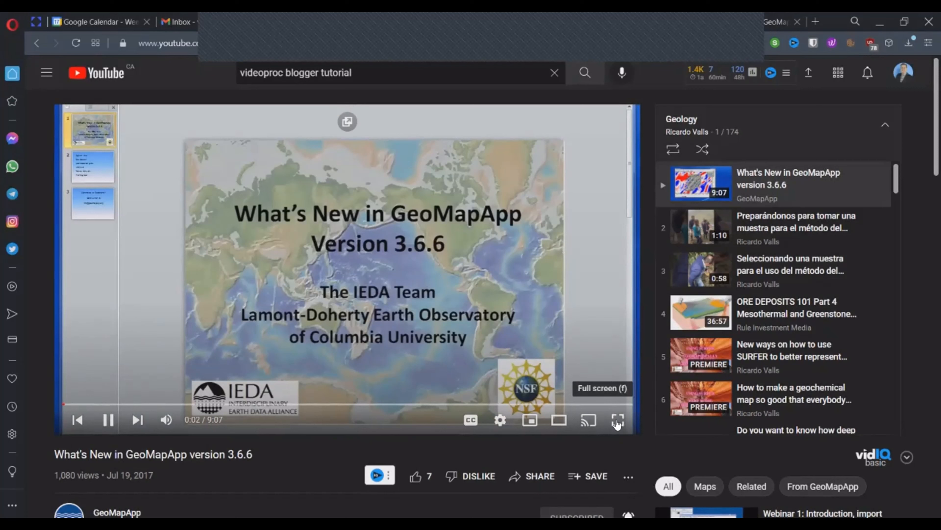
# View the YouTube video "What's New in GeoMapApp version 3.6.6" in full screen.
pyautogui.click(617, 421)
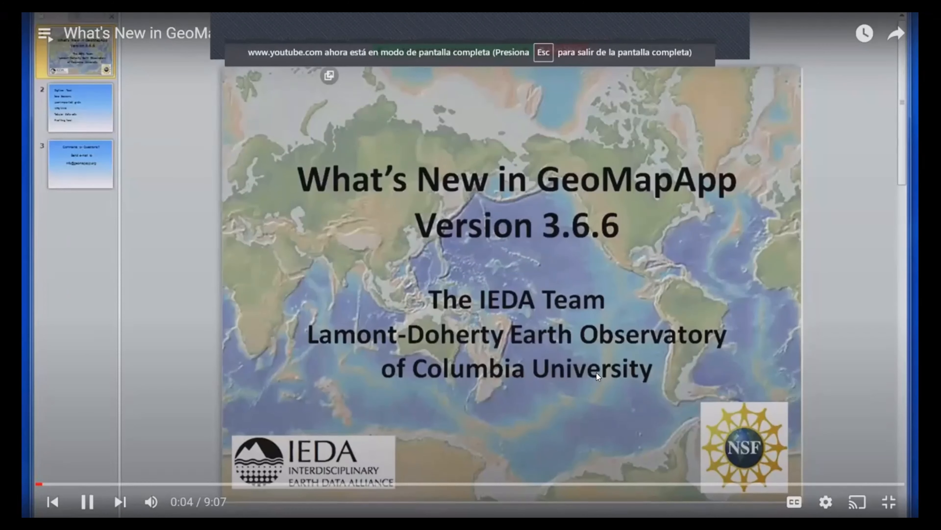